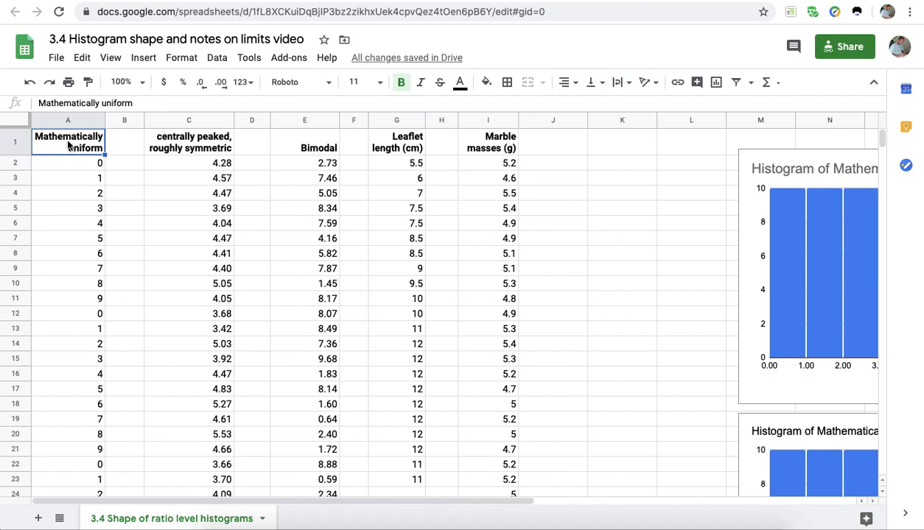
Select the Mathematically uniform data from A1 down to A101.
key(ctrl+shift+Down)
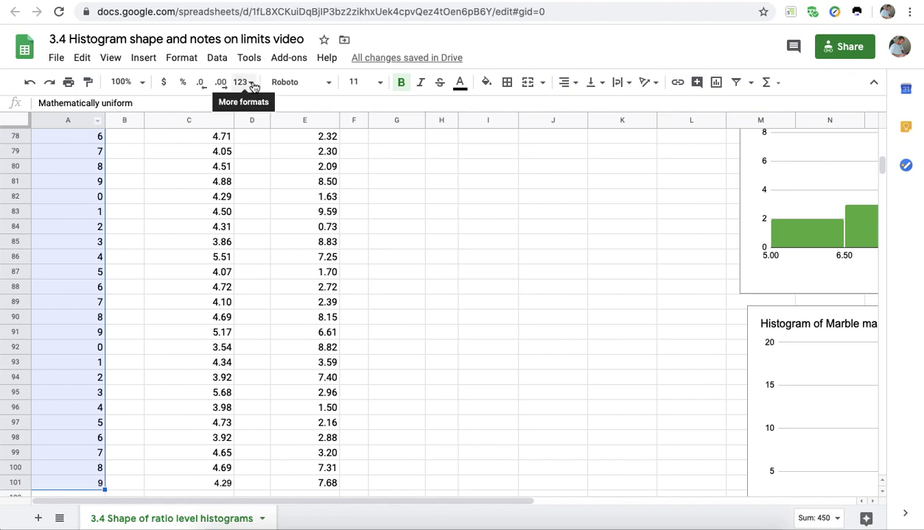
Insert a chart of A1:A101, keeping Histogram as its chart type.
click(715, 83)
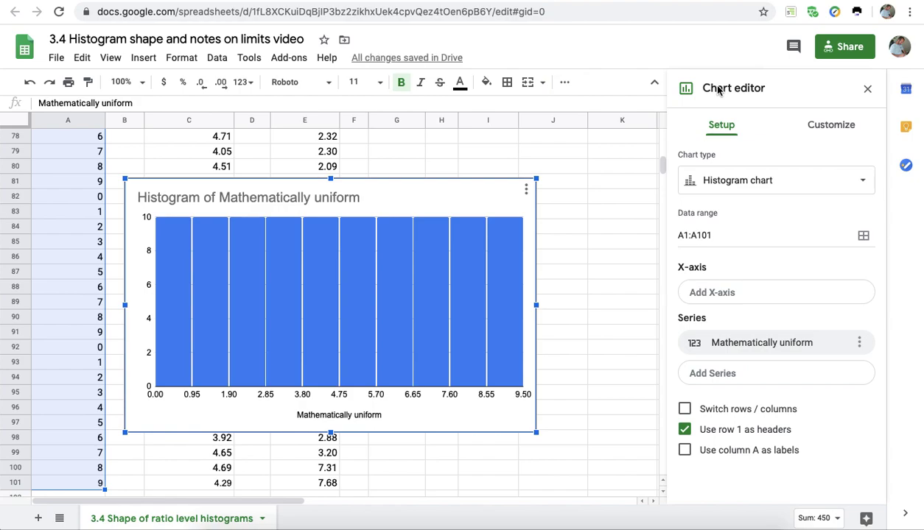
click(728, 181)
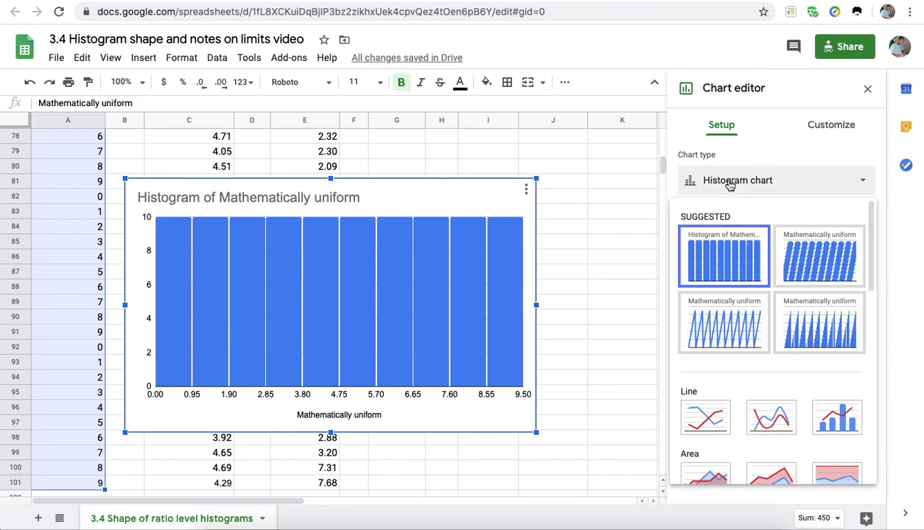
click(730, 185)
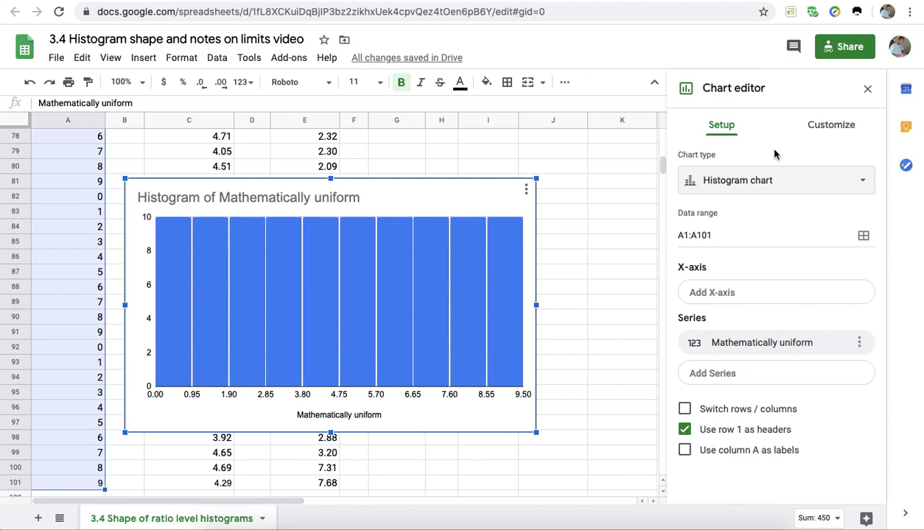
Set the uniform histogram's bucket size to 1, then expand the Horizontal axis settings.
click(832, 127)
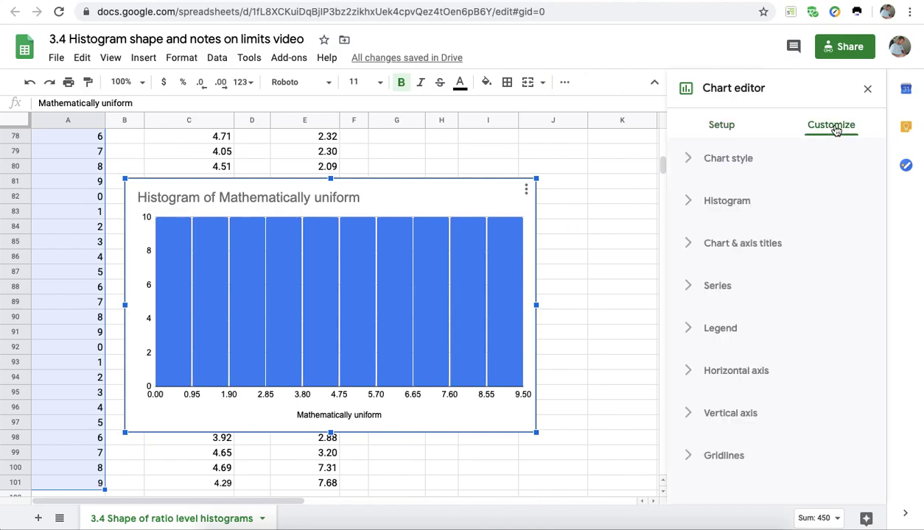
click(725, 203)
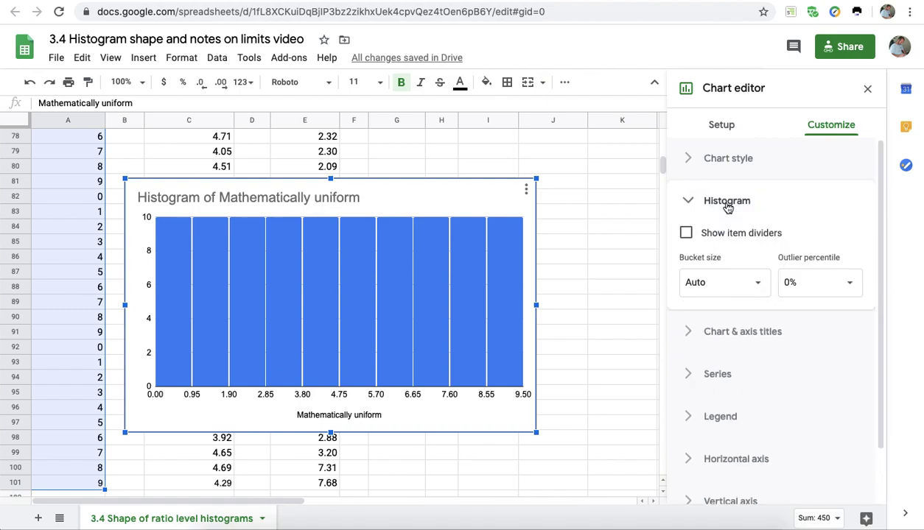
click(765, 290)
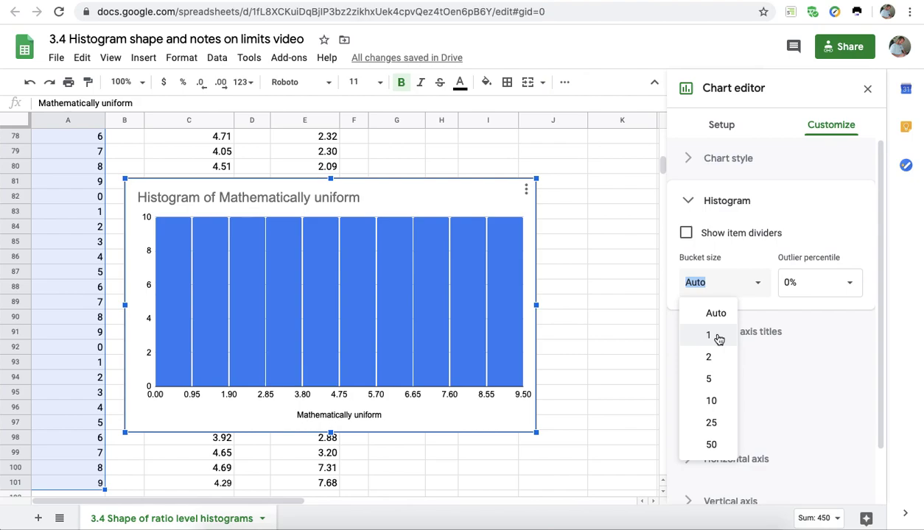
click(168, 398)
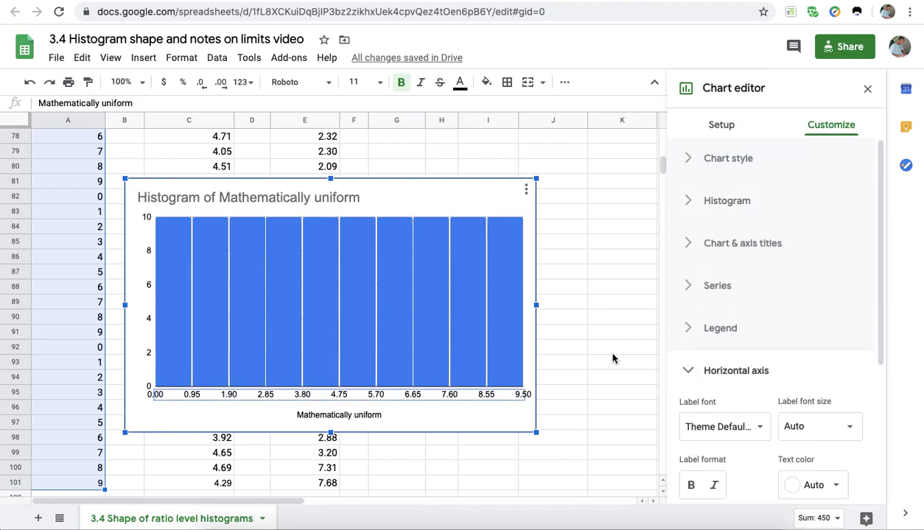
click(736, 207)
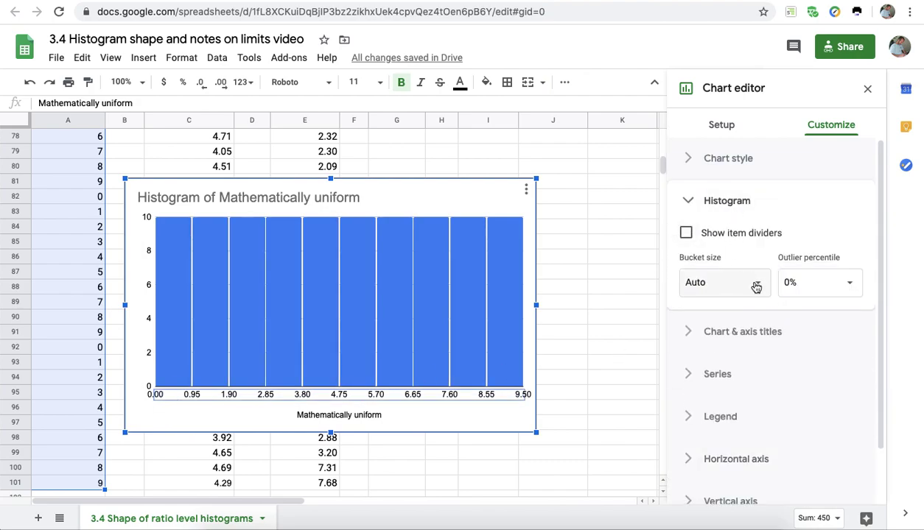
click(756, 286)
click(720, 337)
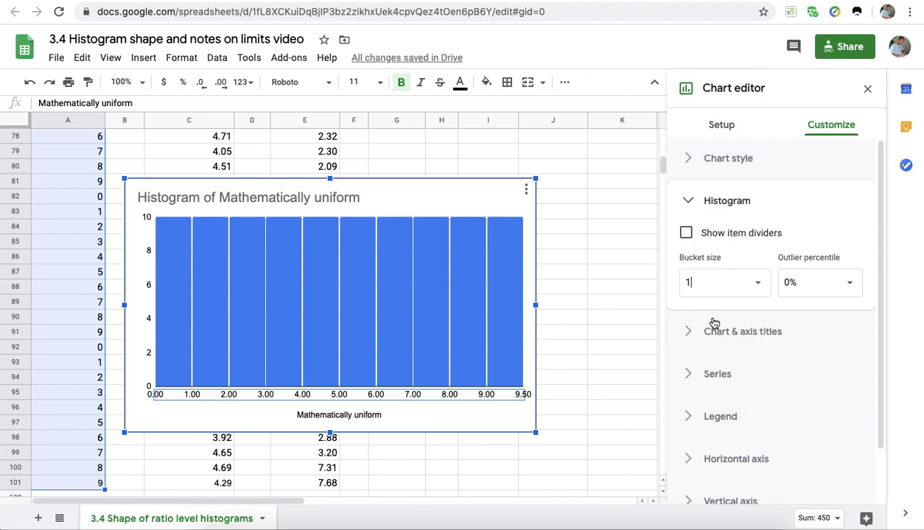
scroll(713, 323, down, 2)
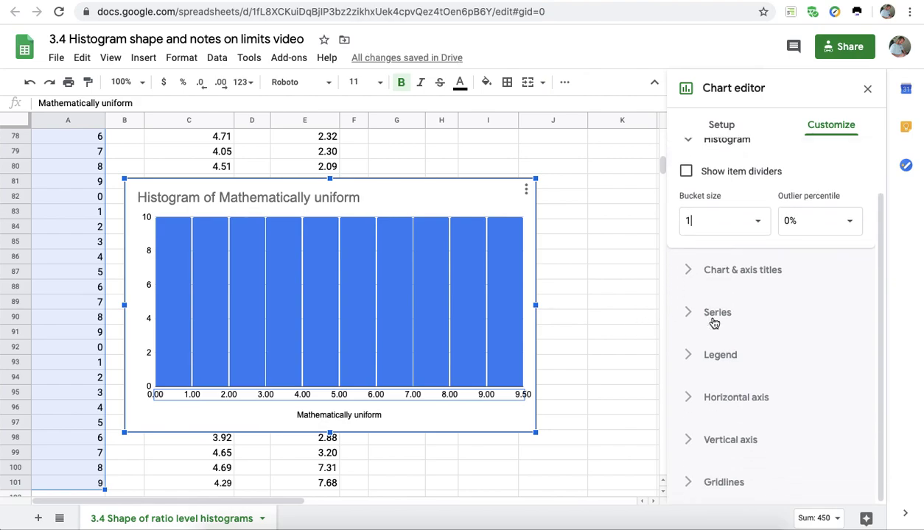
click(718, 401)
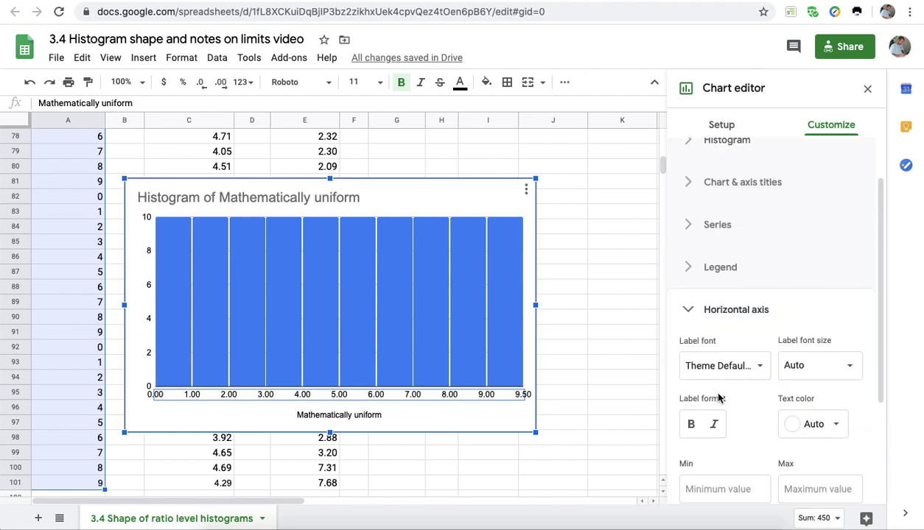
scroll(718, 398, down, 2)
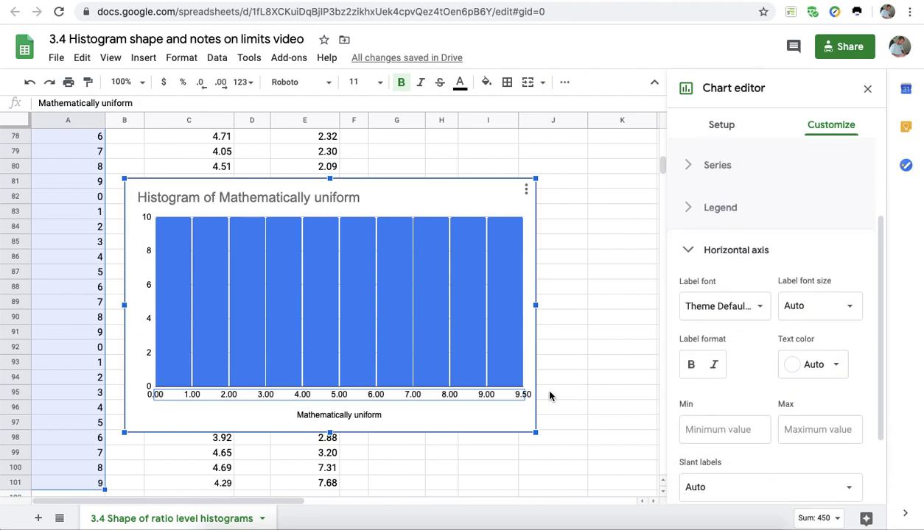
Enter horizontal axis bounds of min 0 and max 9.
click(719, 434)
text(0)
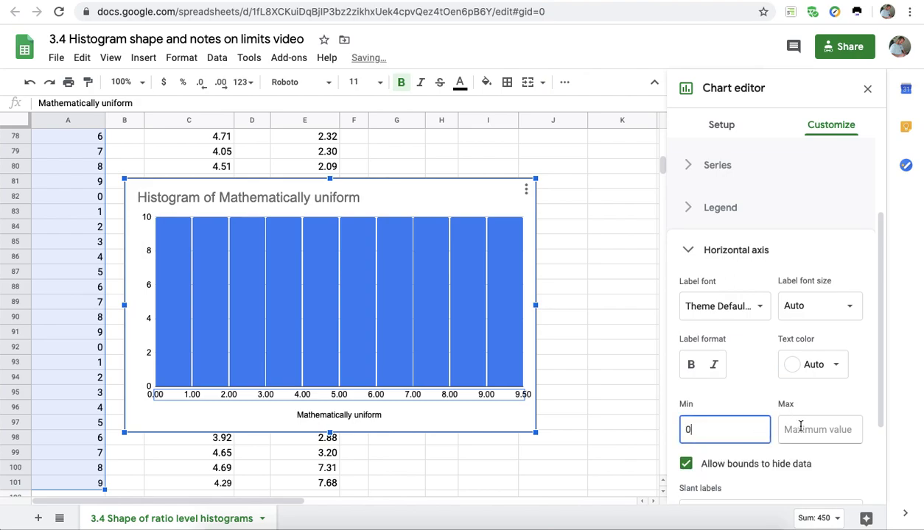
click(809, 431)
text(9)
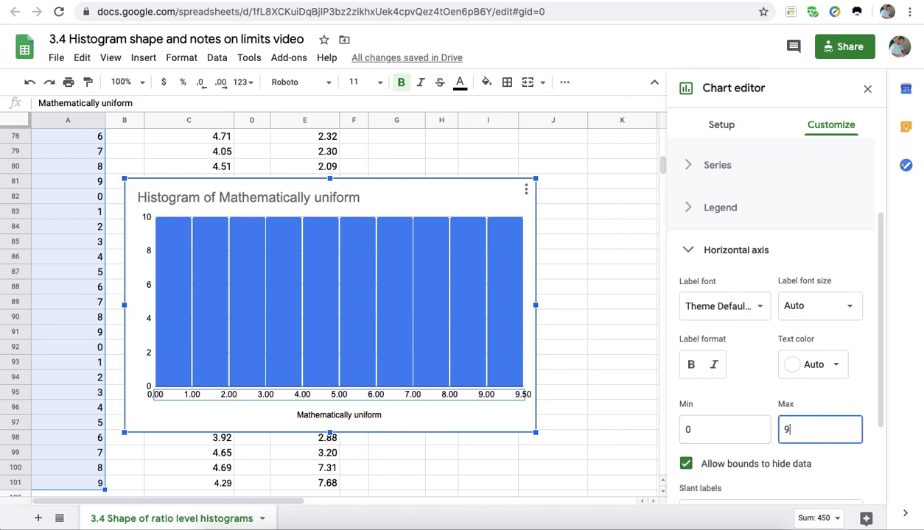
key(Tab)
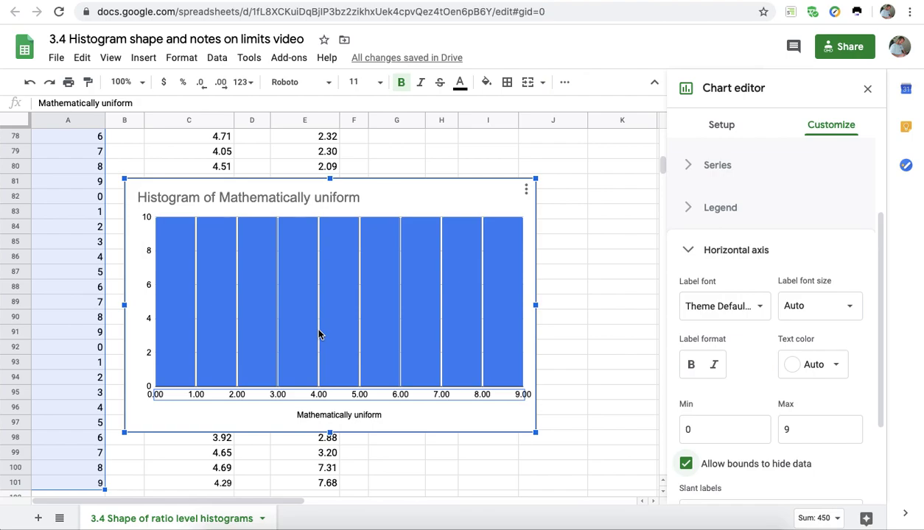
Change the axis maximum to 10 and move the chart lower and rightward.
click(505, 336)
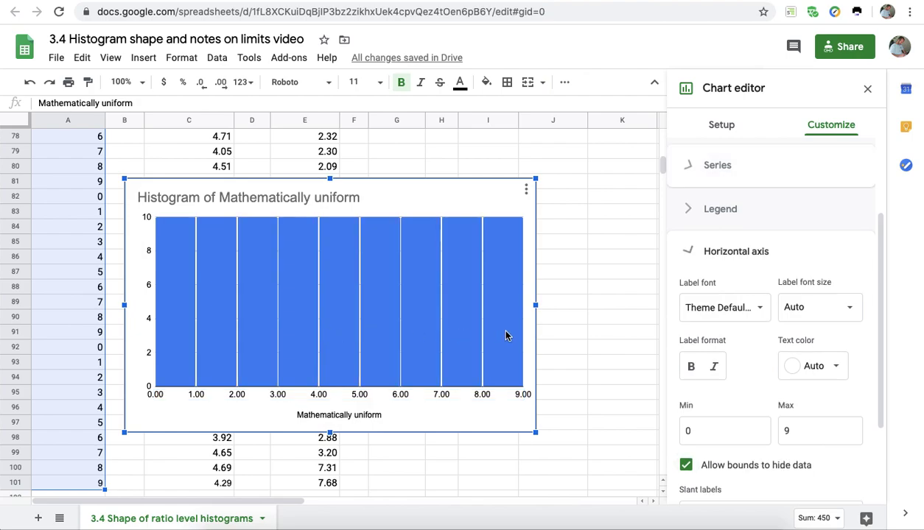
click(499, 399)
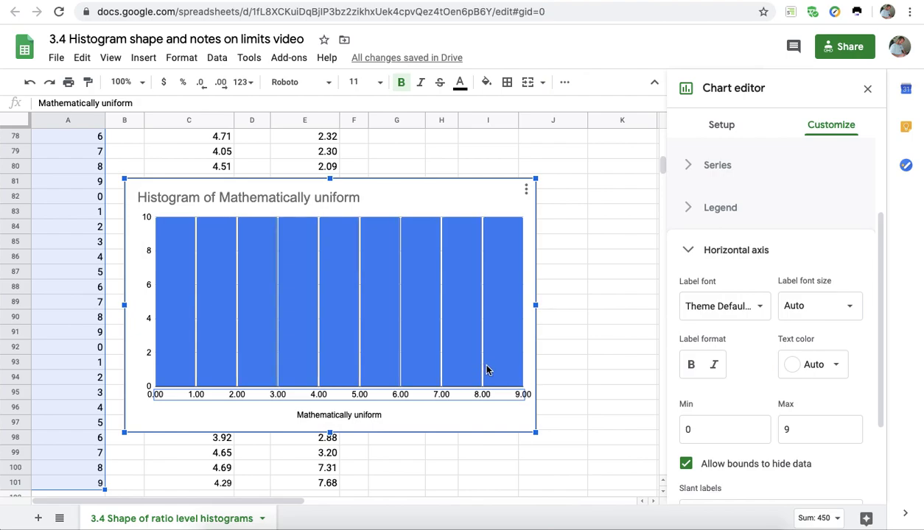
click(801, 437)
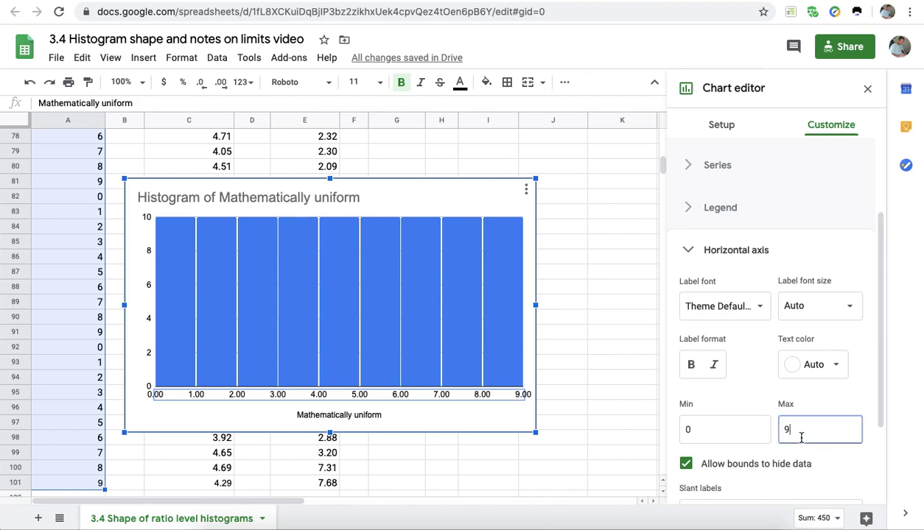
key(BackSpace)
text(1)
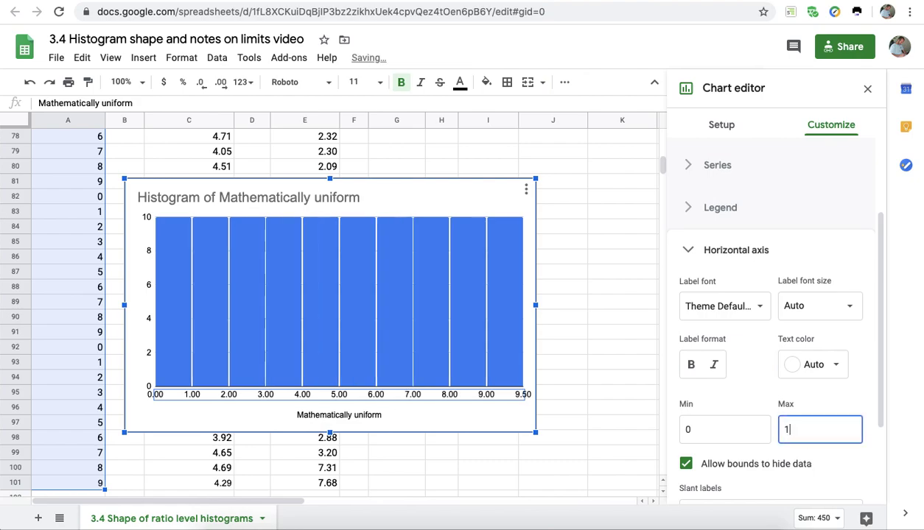
text(0)
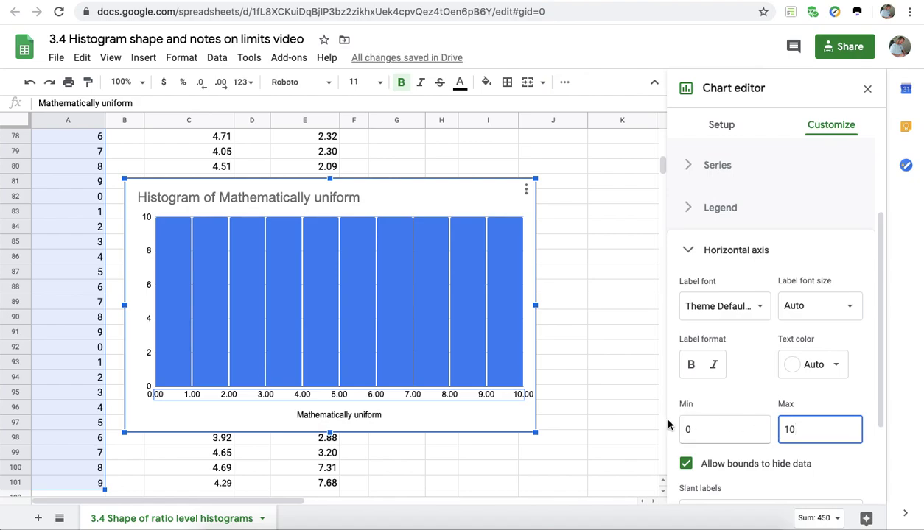
click(393, 222)
drag(375, 193, 654, 303)
Select the column C data C1:C101 and insert a histogram chart of it.
scroll(251, 254, down, 1)
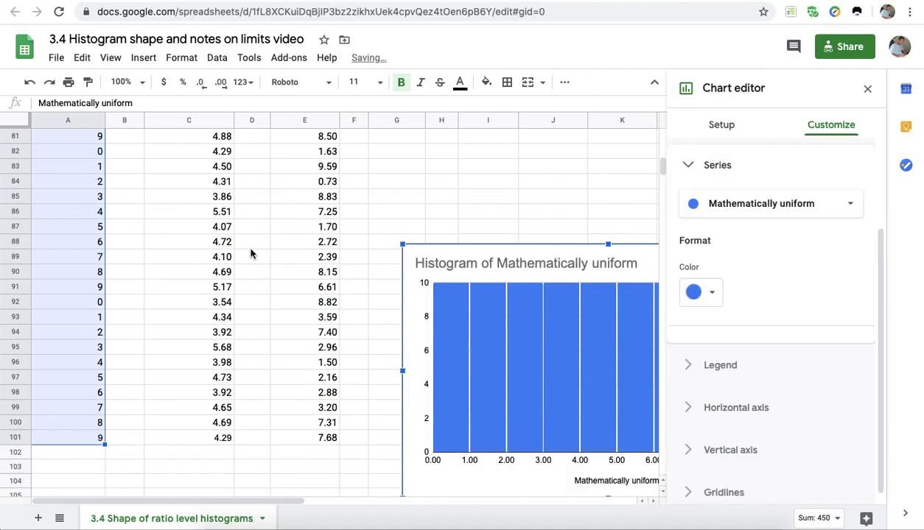
click(230, 272)
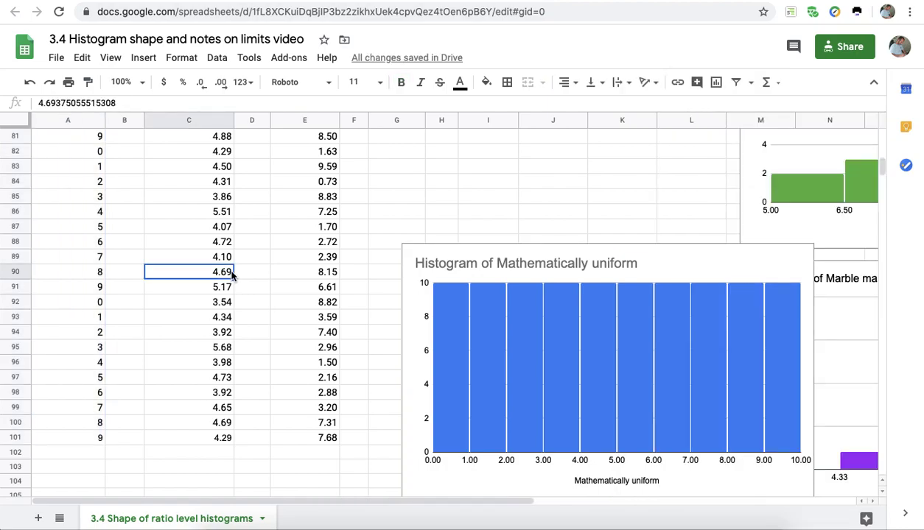
key(ctrl+Up)
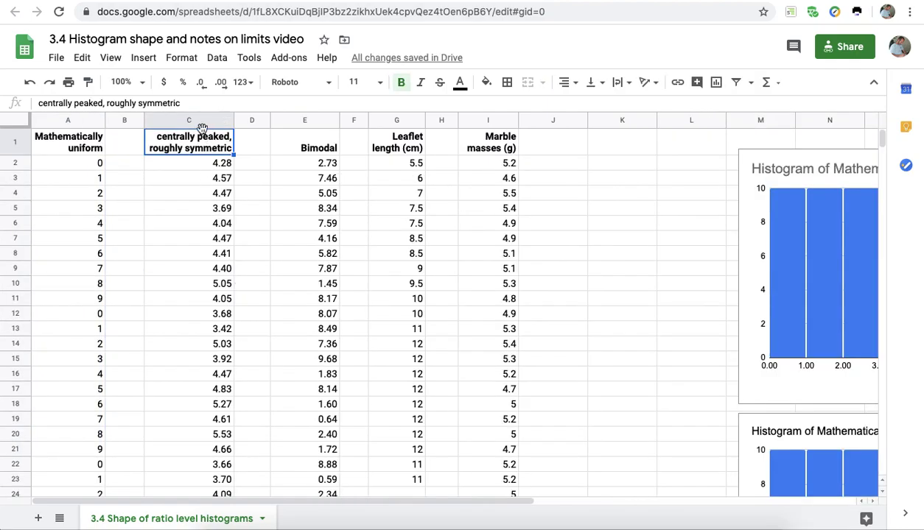
key(ctrl+shift+Down)
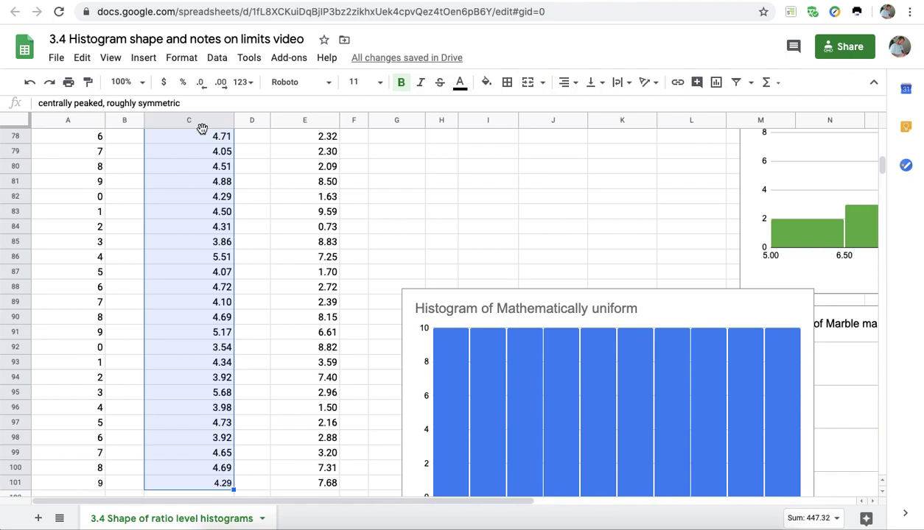
scroll(202, 128, up, 15)
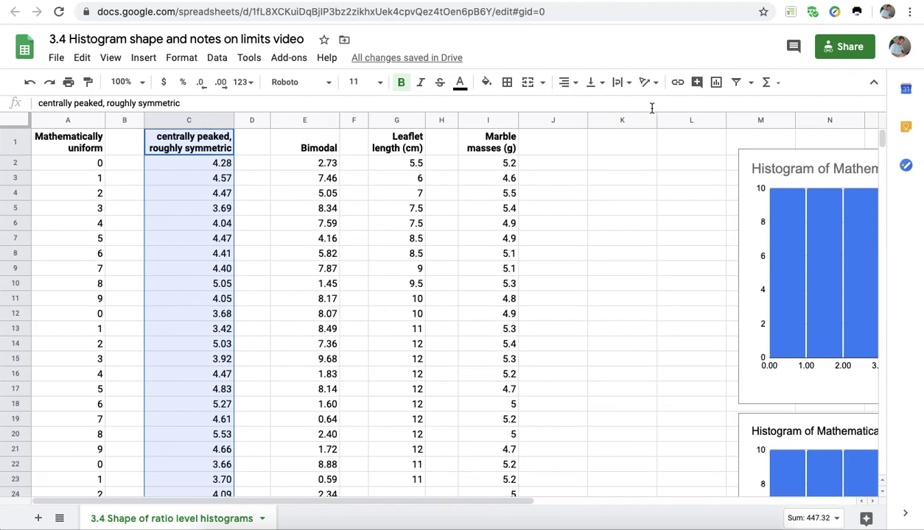
click(715, 82)
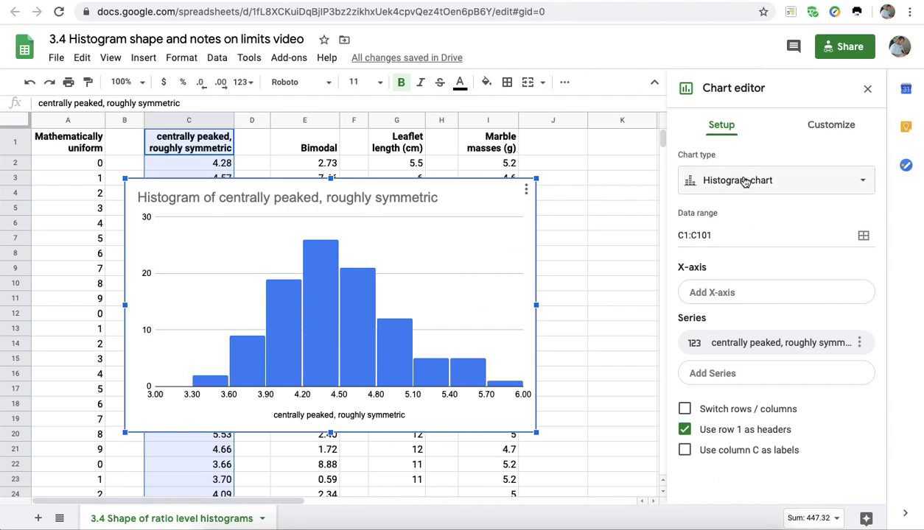
Give the column C histogram a bucket size of 0.6, yielding five wider bars.
click(832, 123)
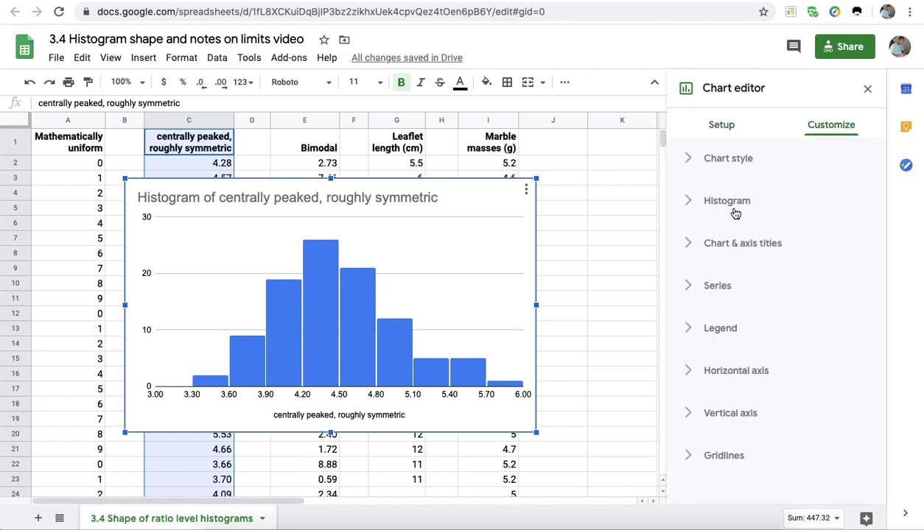
click(733, 211)
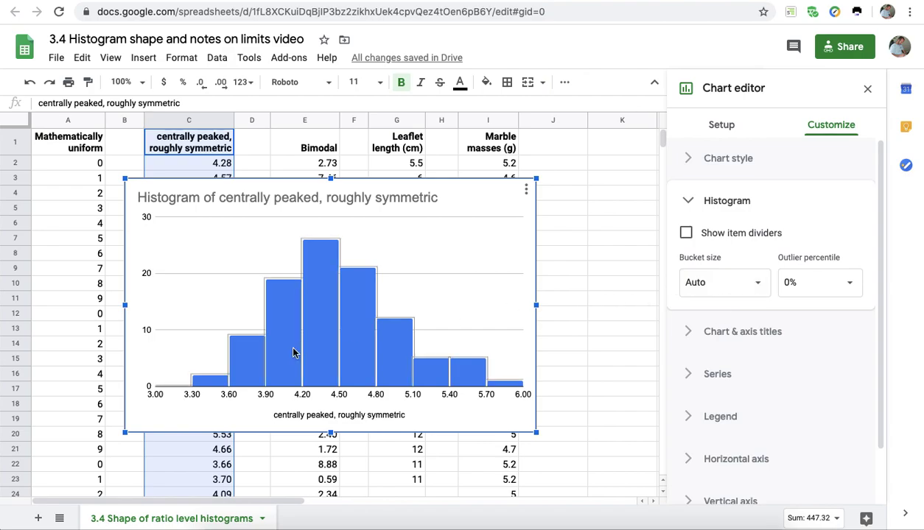
click(232, 397)
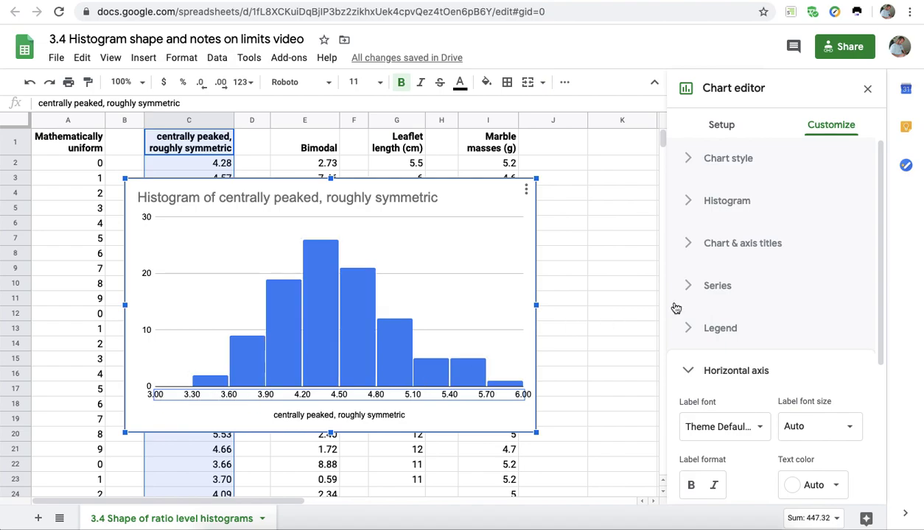
click(716, 210)
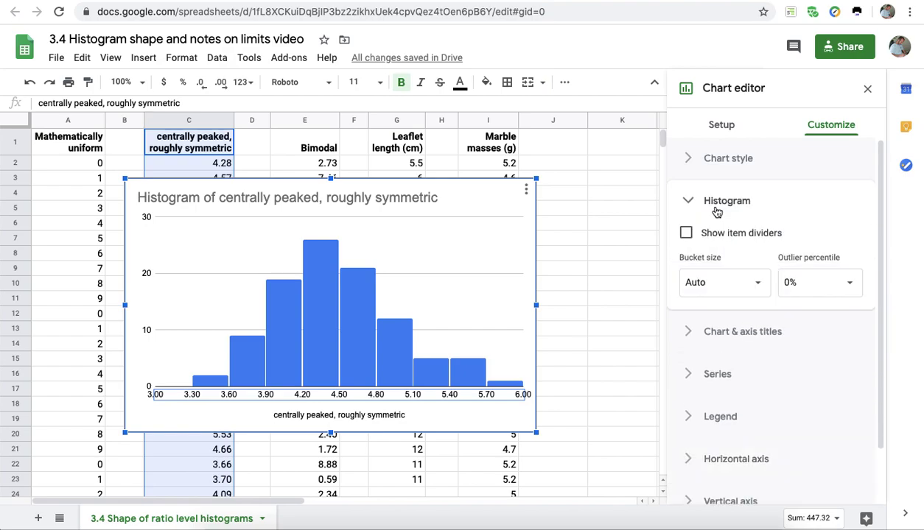
click(756, 287)
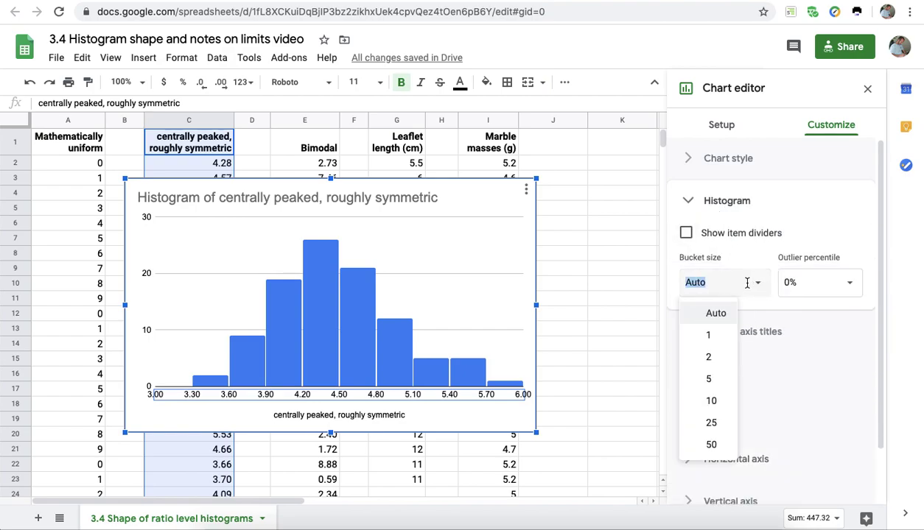
text(0.6)
key(Return)
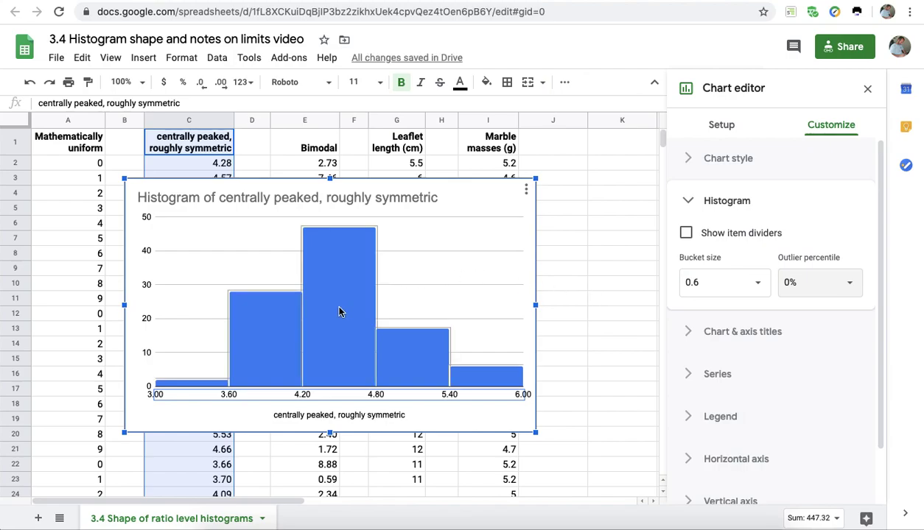
Set the histogram's horizontal axis bounds to min 0 and max 10.
scroll(685, 306, down, 2)
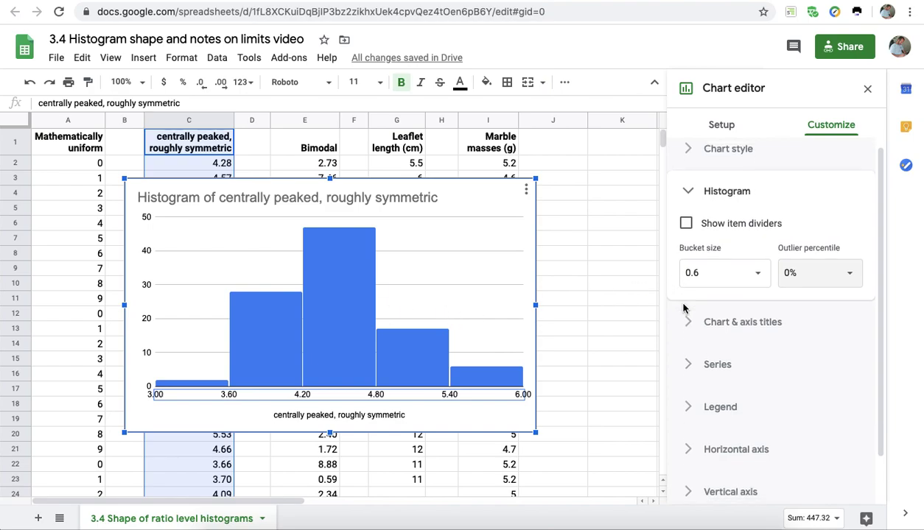
scroll(684, 309, down, 1)
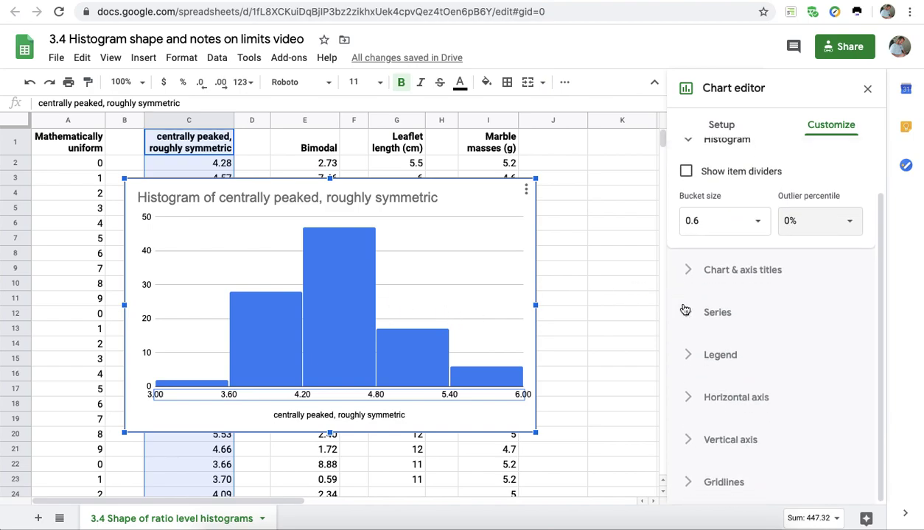
scroll(632, 426, down, 1)
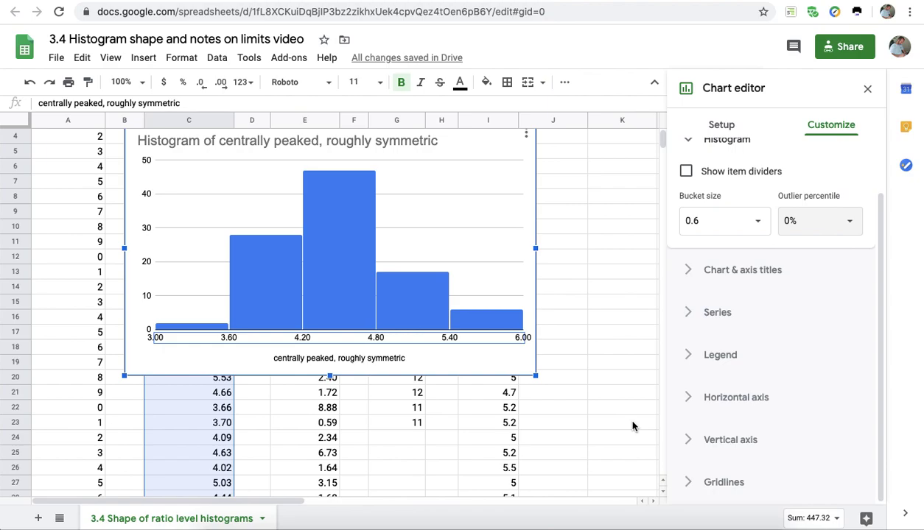
scroll(632, 425, down, 1)
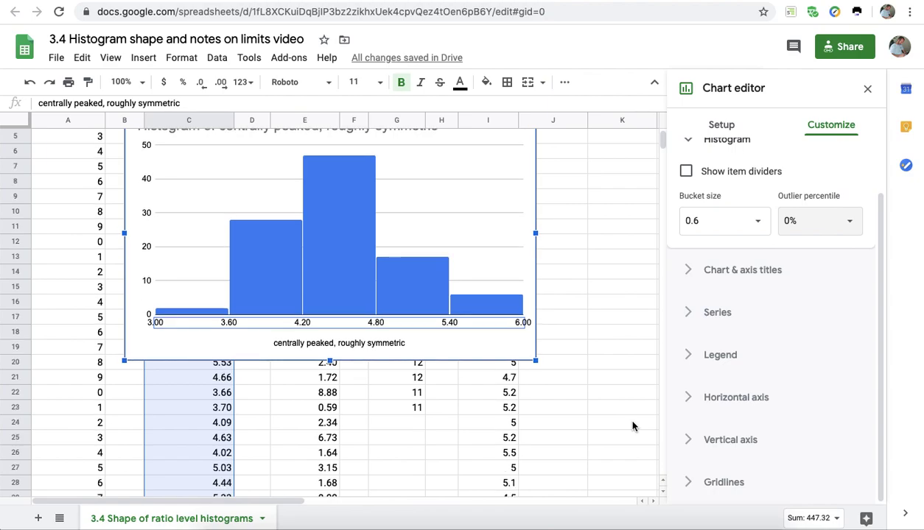
click(711, 399)
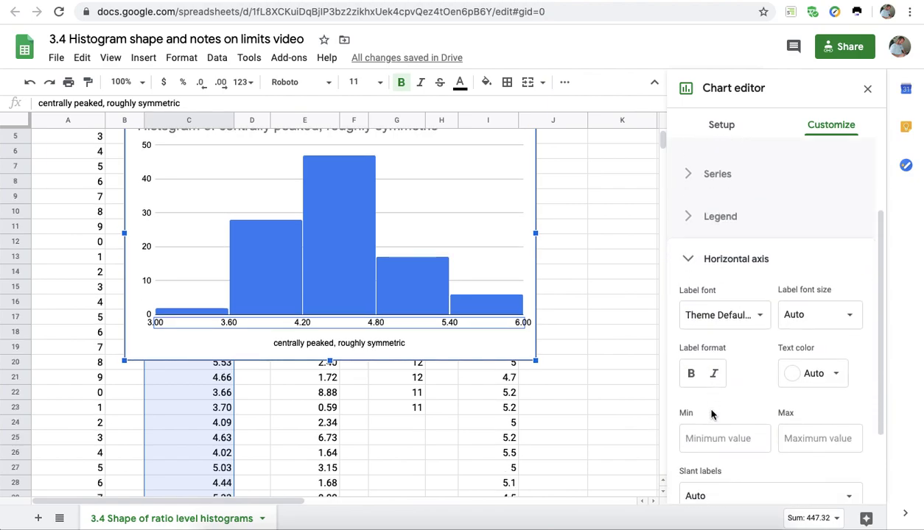
click(717, 440)
text(0)
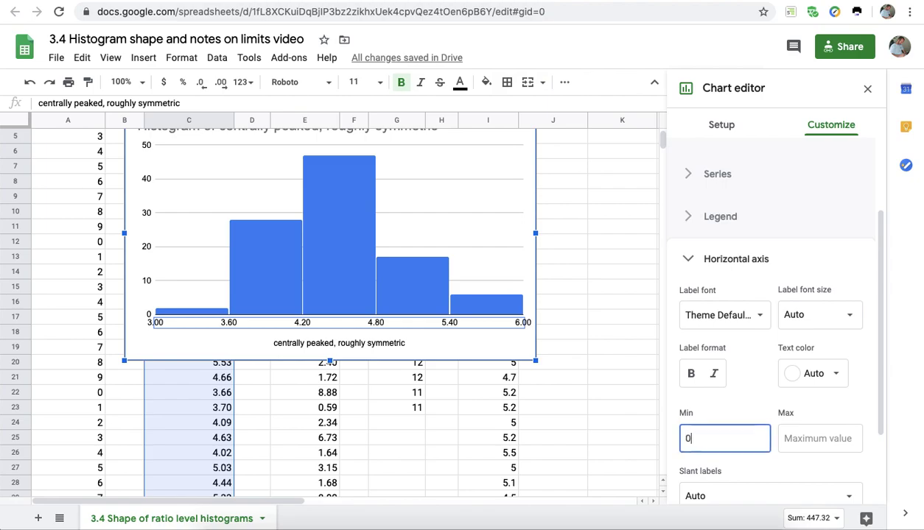
click(814, 438)
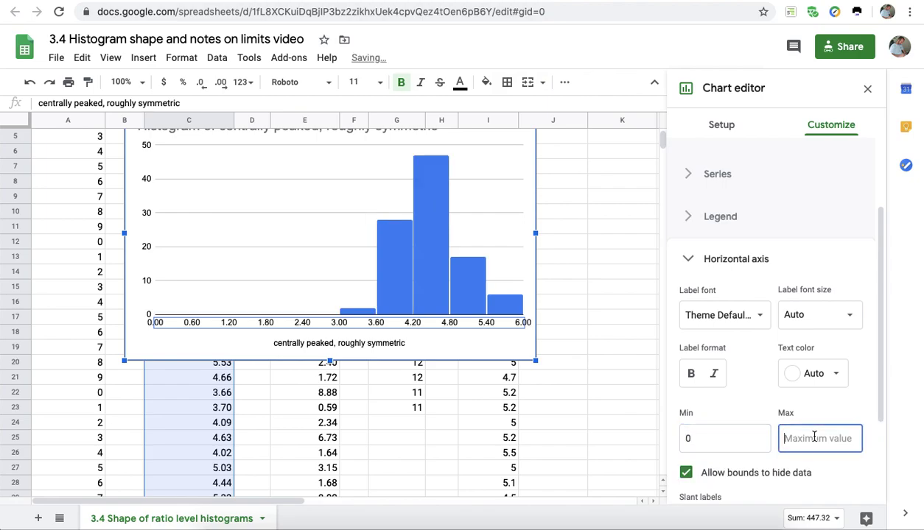
text(10)
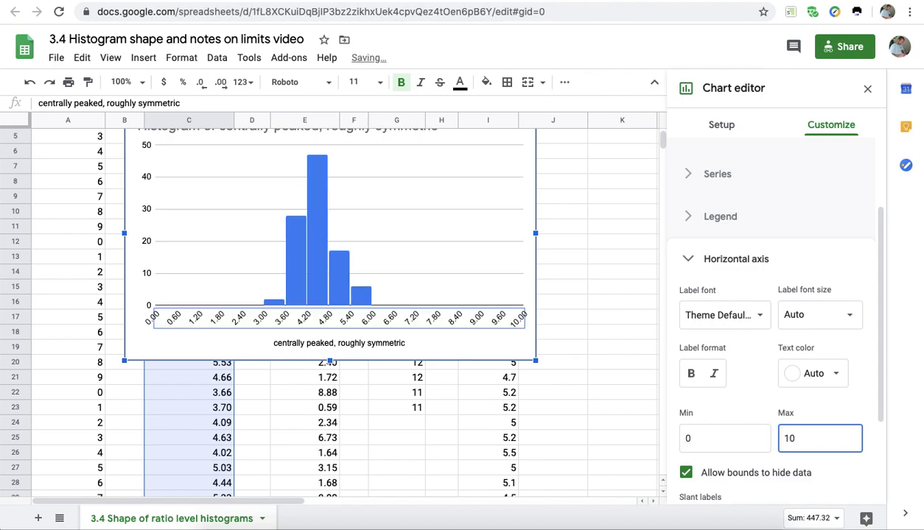
key(Tab)
Delete both axis bounds so the axis returns to 3.00–6.00.
scroll(639, 359, up, 1)
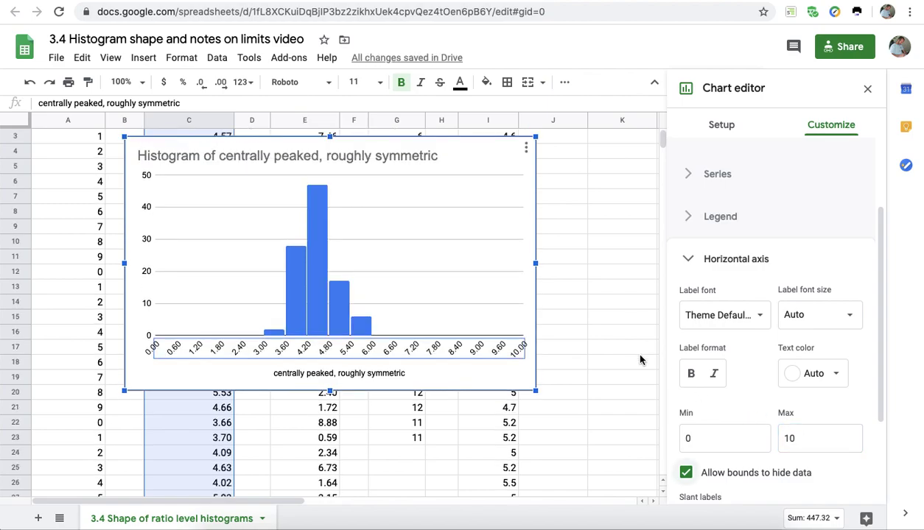
scroll(639, 358, up, 2)
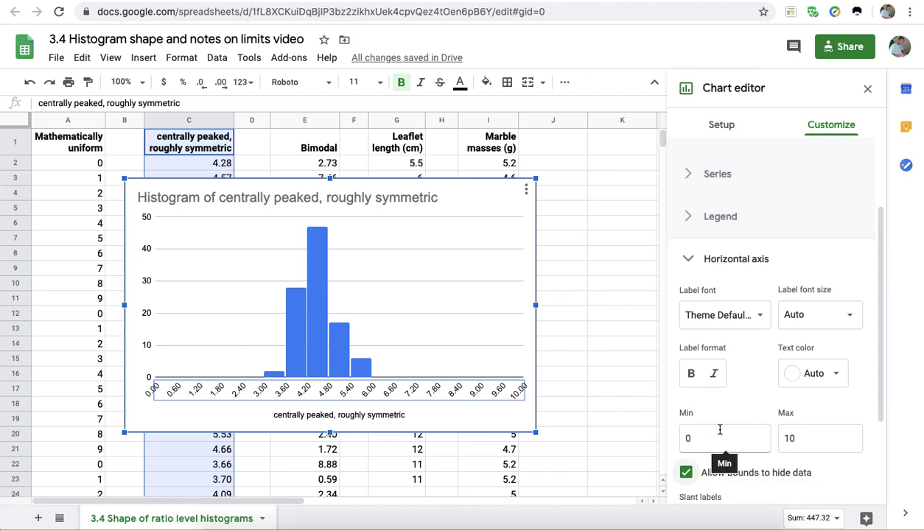
scroll(732, 440, down, 1)
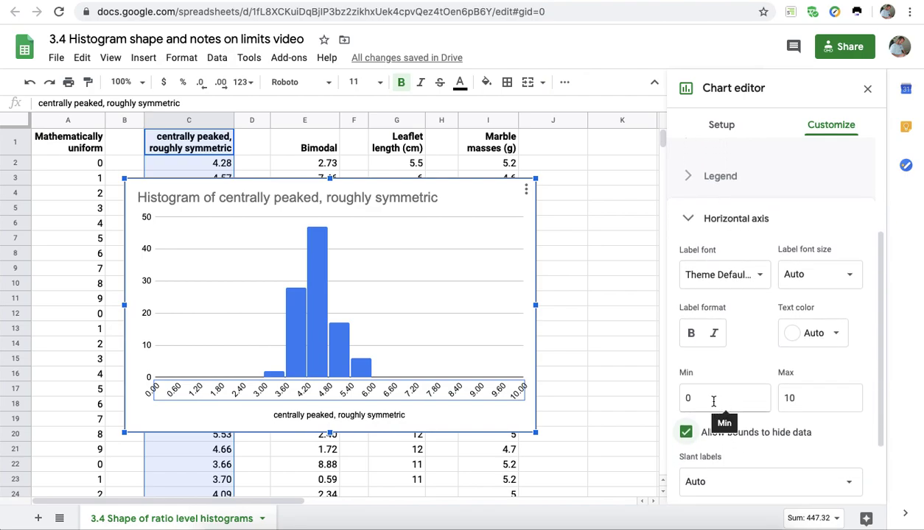
click(807, 399)
key(BackSpace)
key(BackSpace)
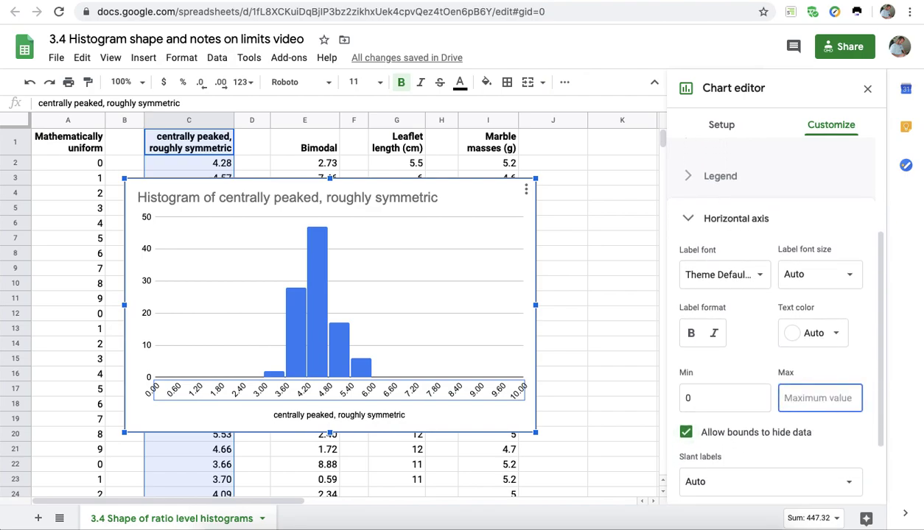
click(737, 397)
key(BackSpace)
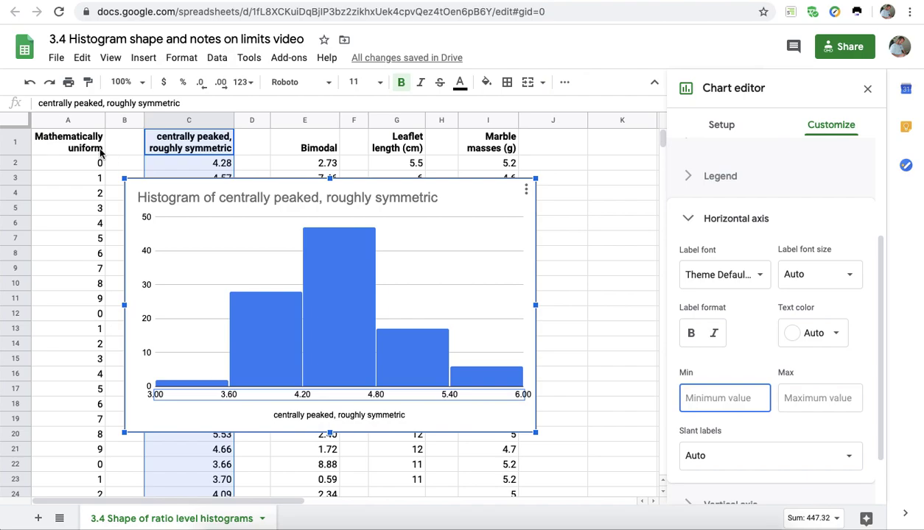
Deselect the histogram via cell A1, closing the Chart editor.
click(98, 153)
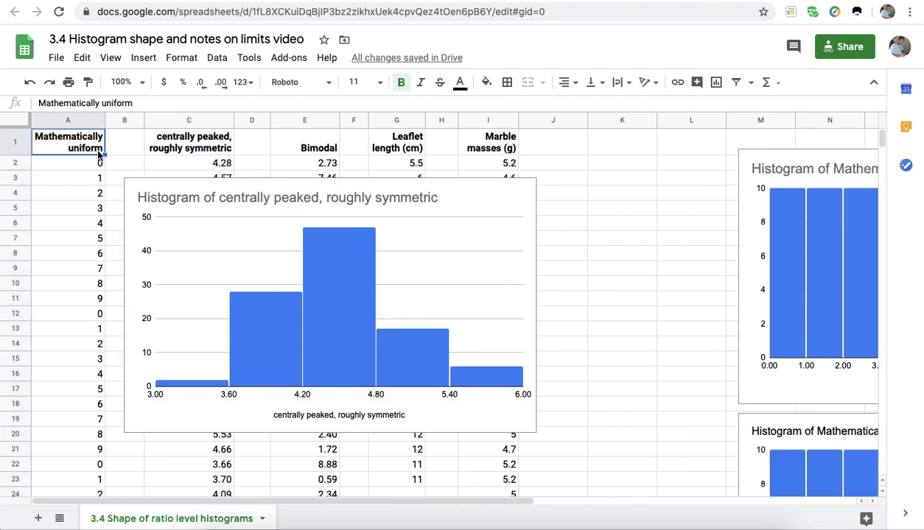